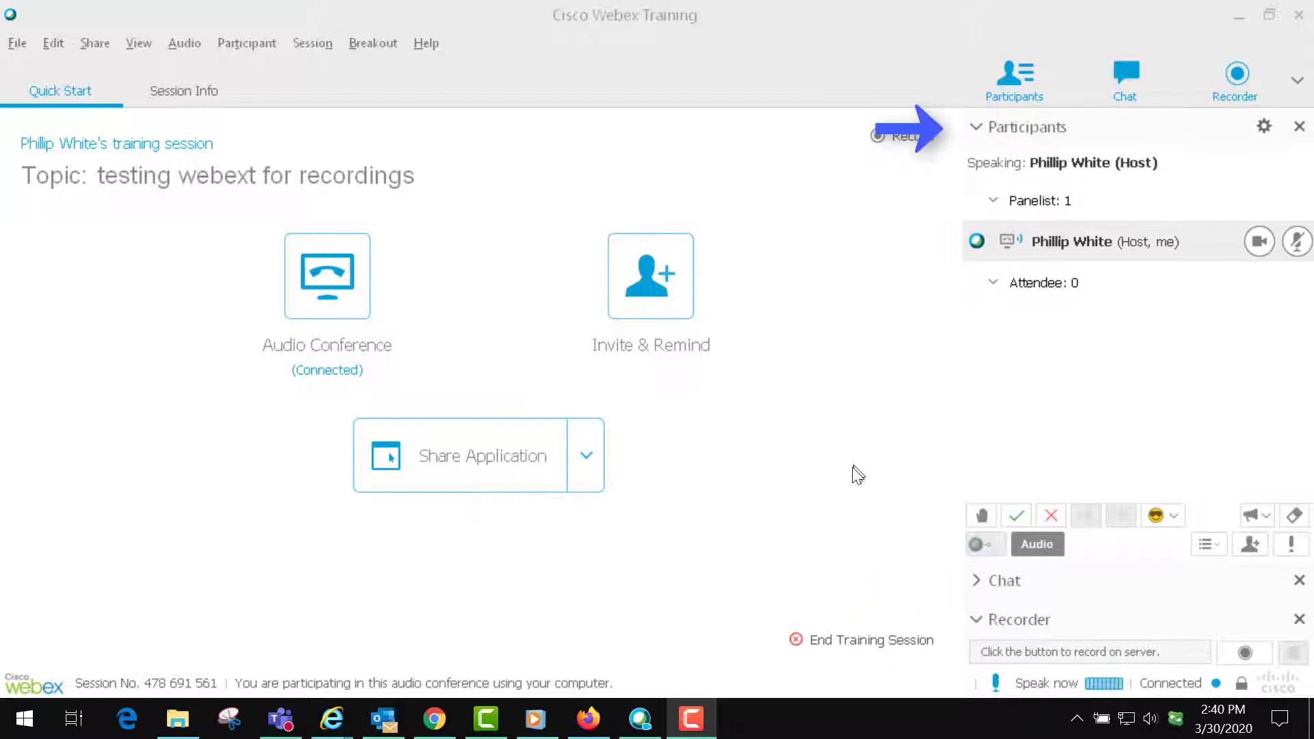
- Collapse the Participants and Recorder sections to their headings in the side panel
click(975, 127)
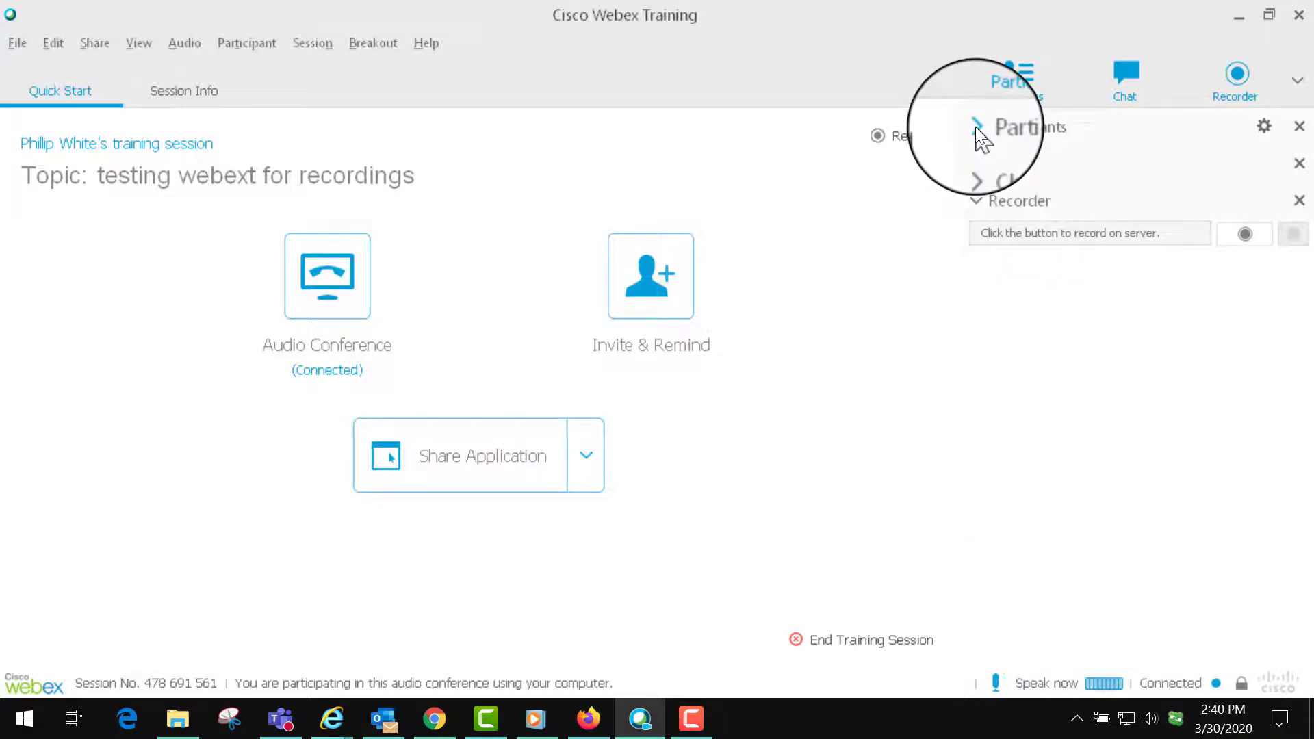
click(977, 199)
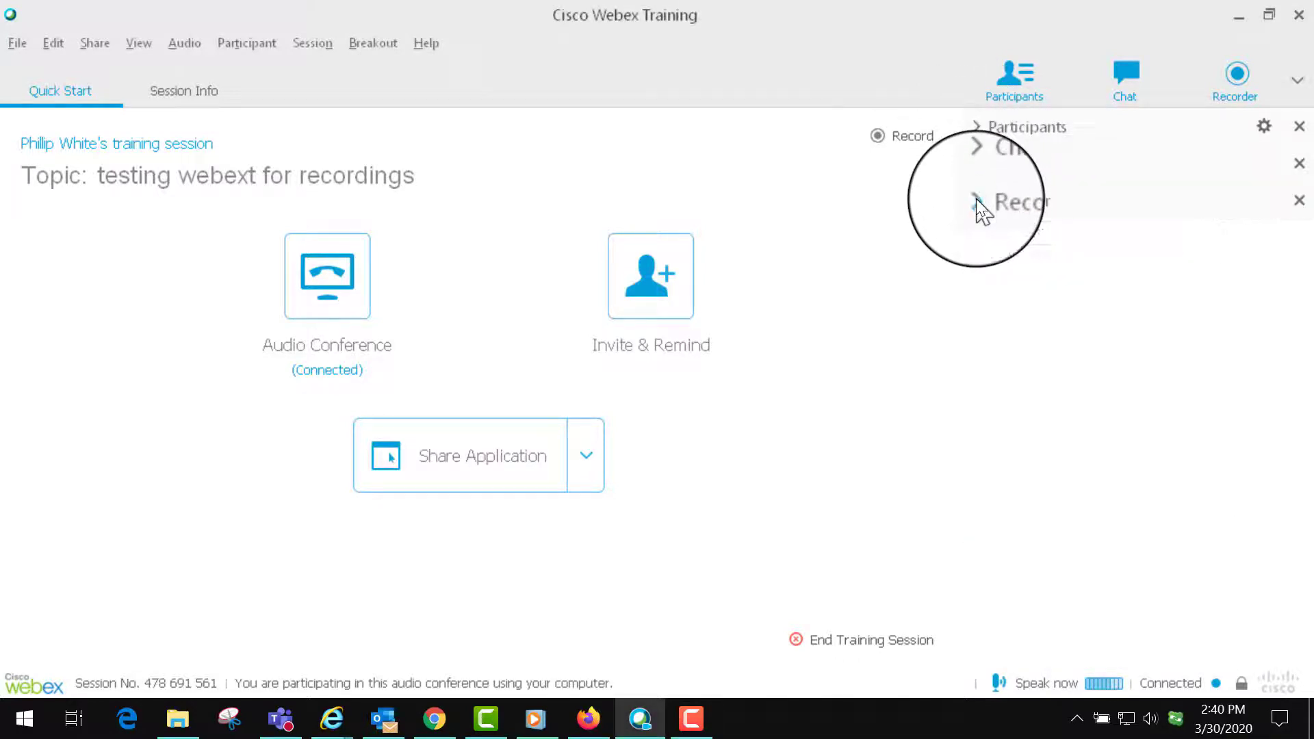
- Expand the Recorder, start a test server recording, then stop it and confirm
click(977, 201)
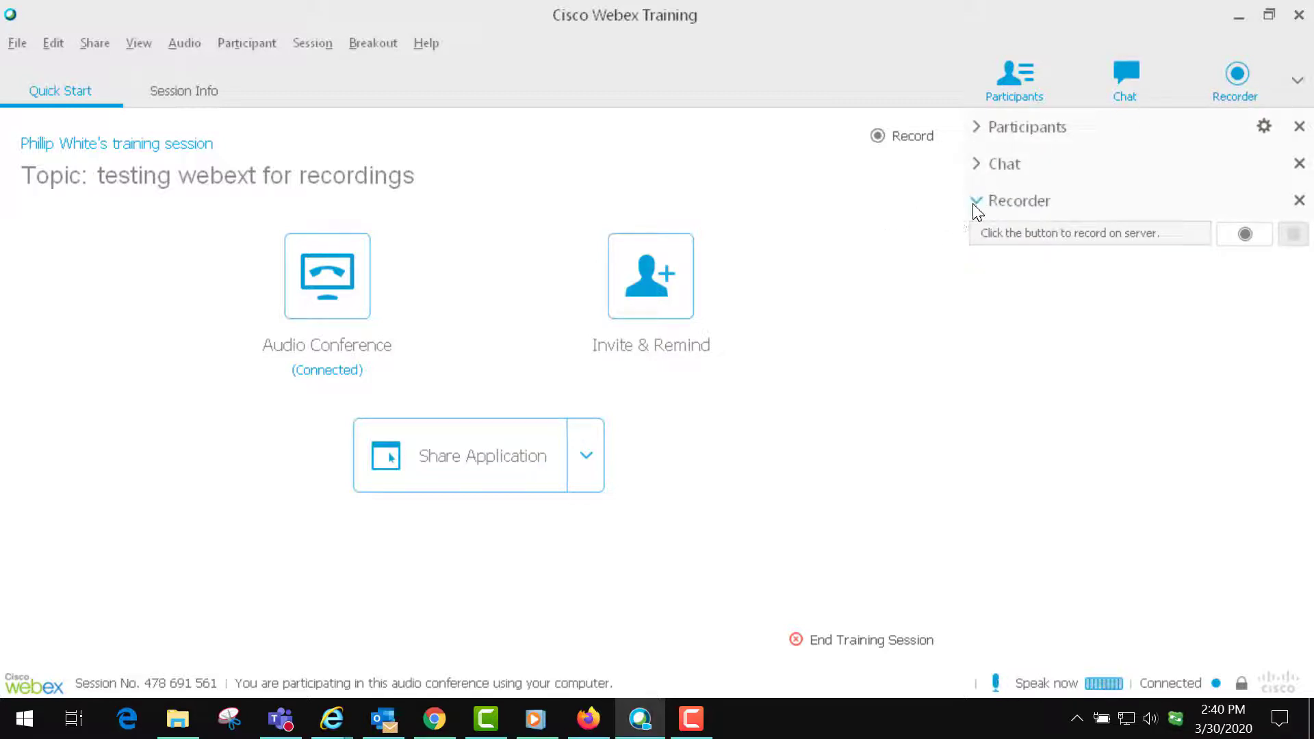
click(1245, 234)
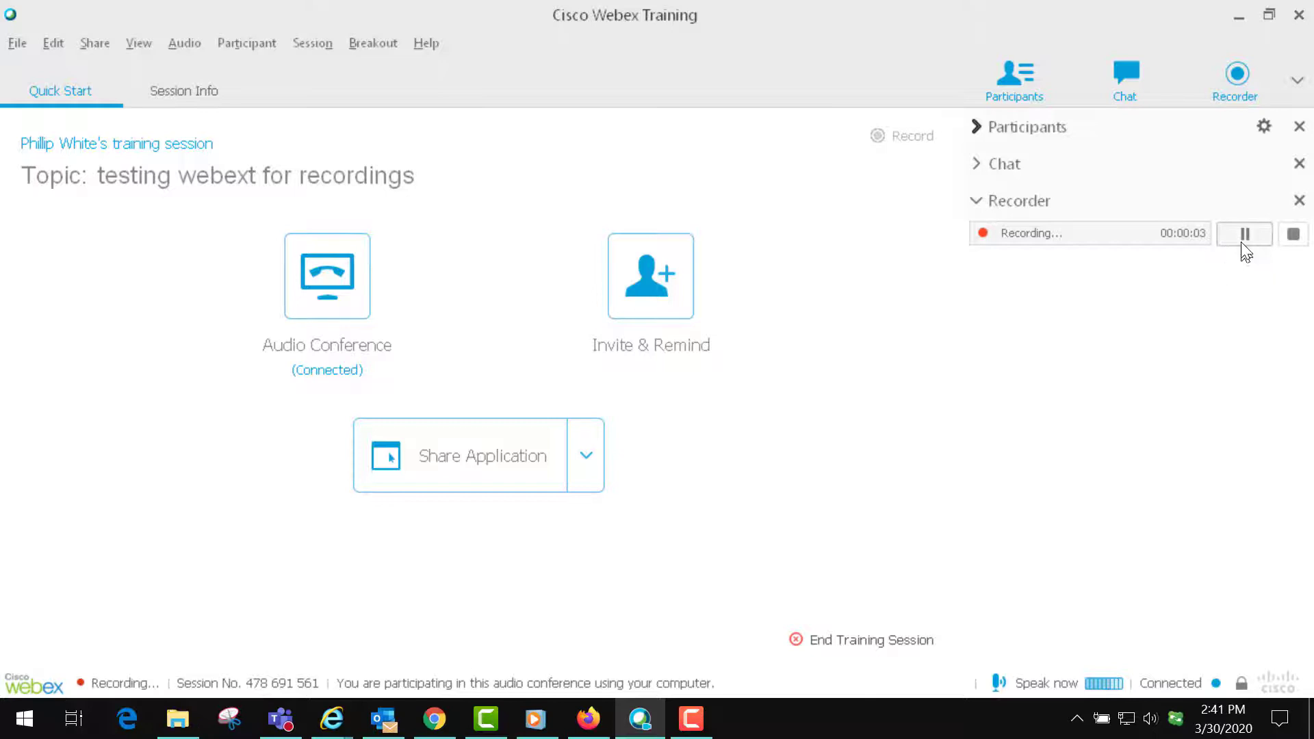
click(1295, 238)
click(765, 445)
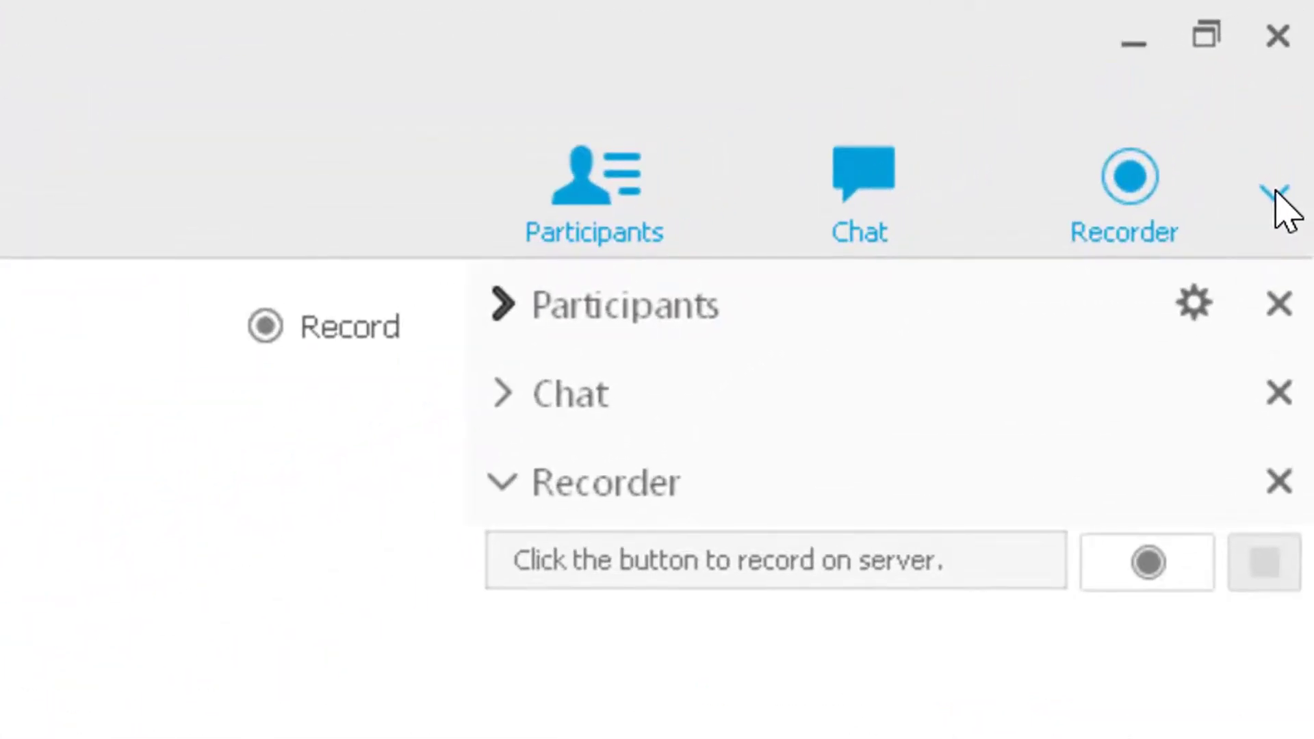
- Add the Polling panel from the panel tray dropdown, creating an empty Poll1
click(1277, 195)
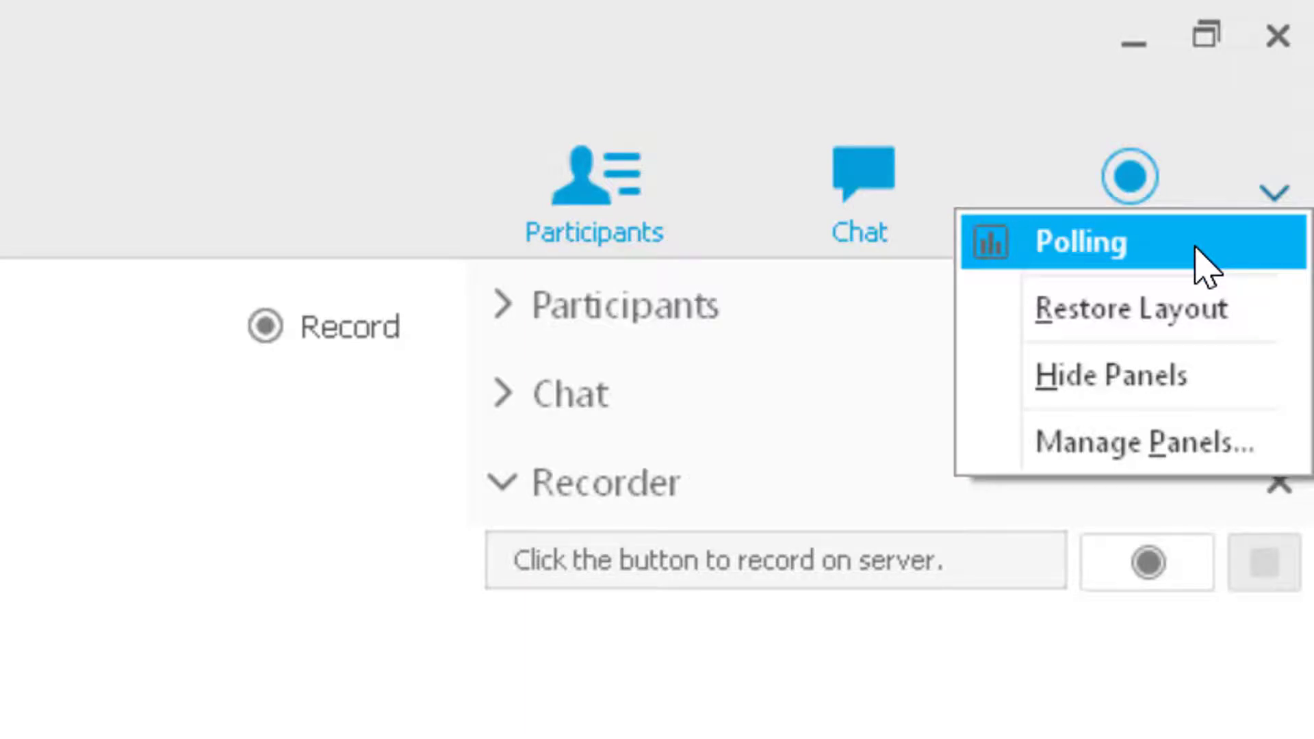
click(1081, 242)
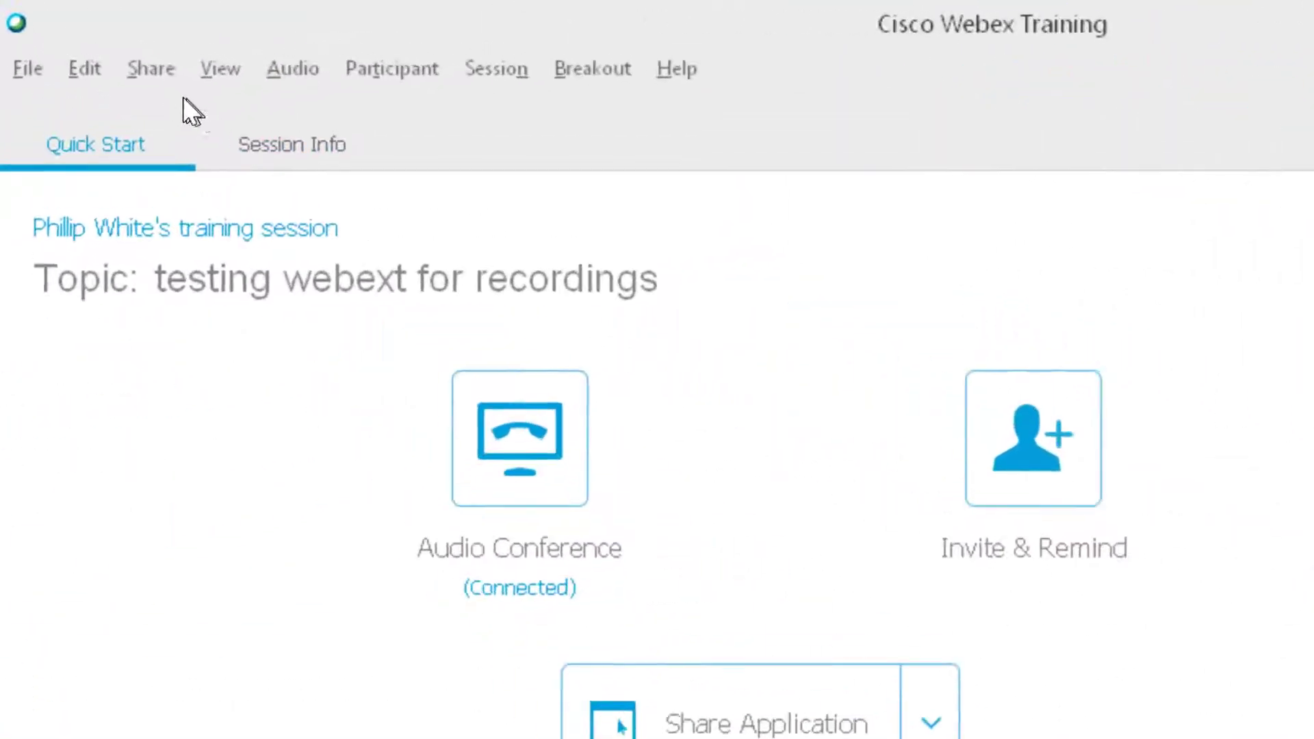
- Reach the Manage Panels dialog through View > Panels
click(266, 84)
mouse_move(293, 511)
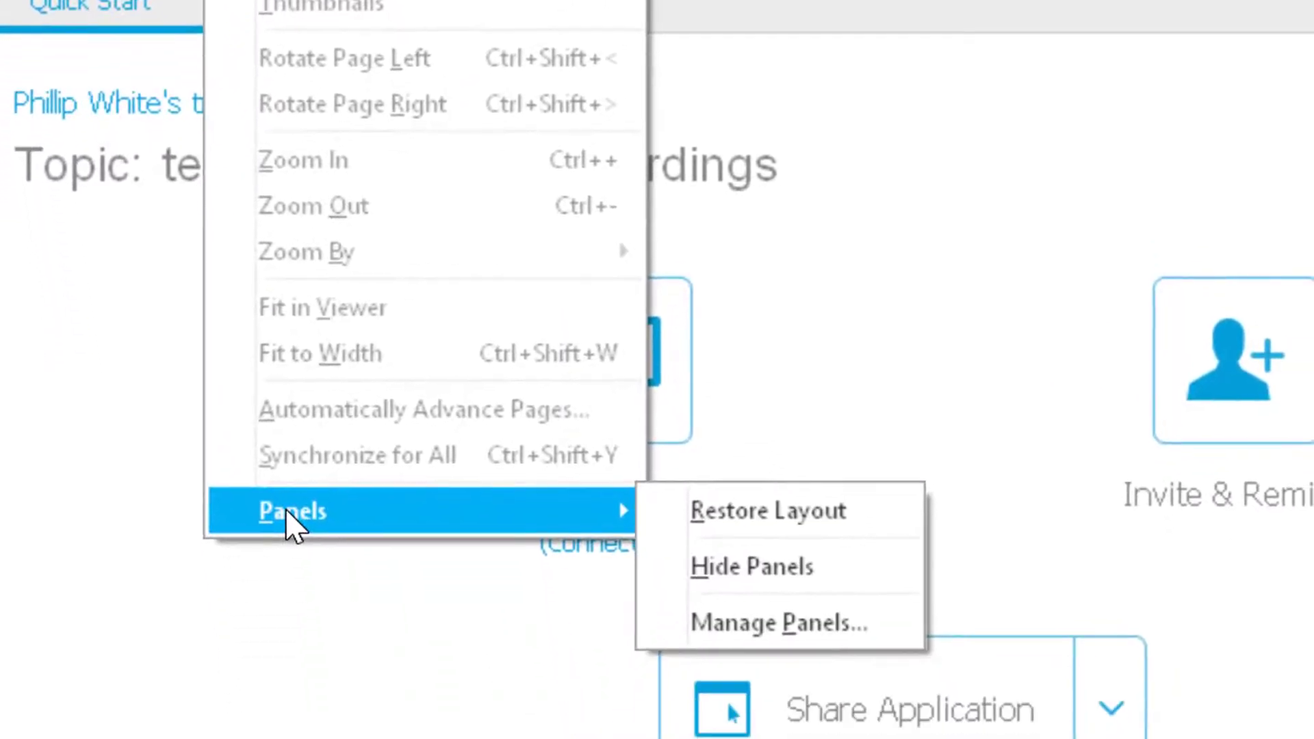
click(727, 624)
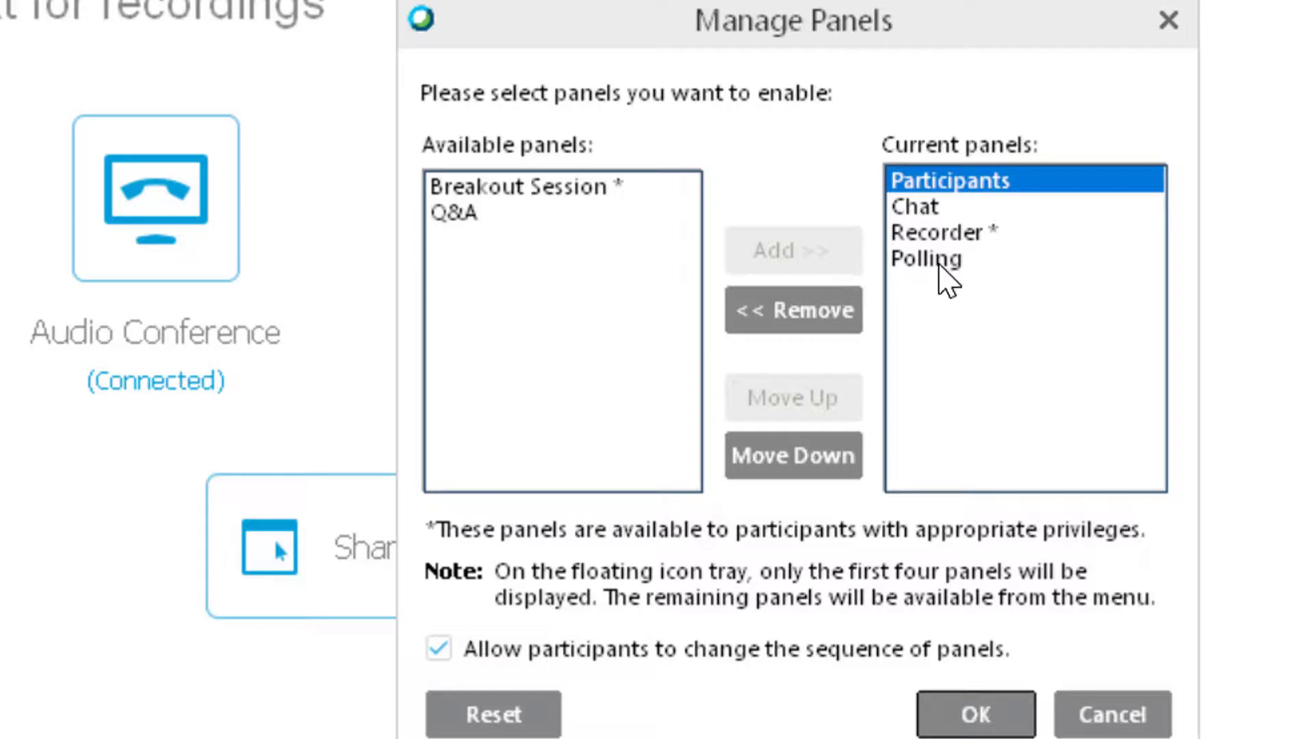
- Remove Polling from the current panels, add it back, and confirm with OK
click(946, 262)
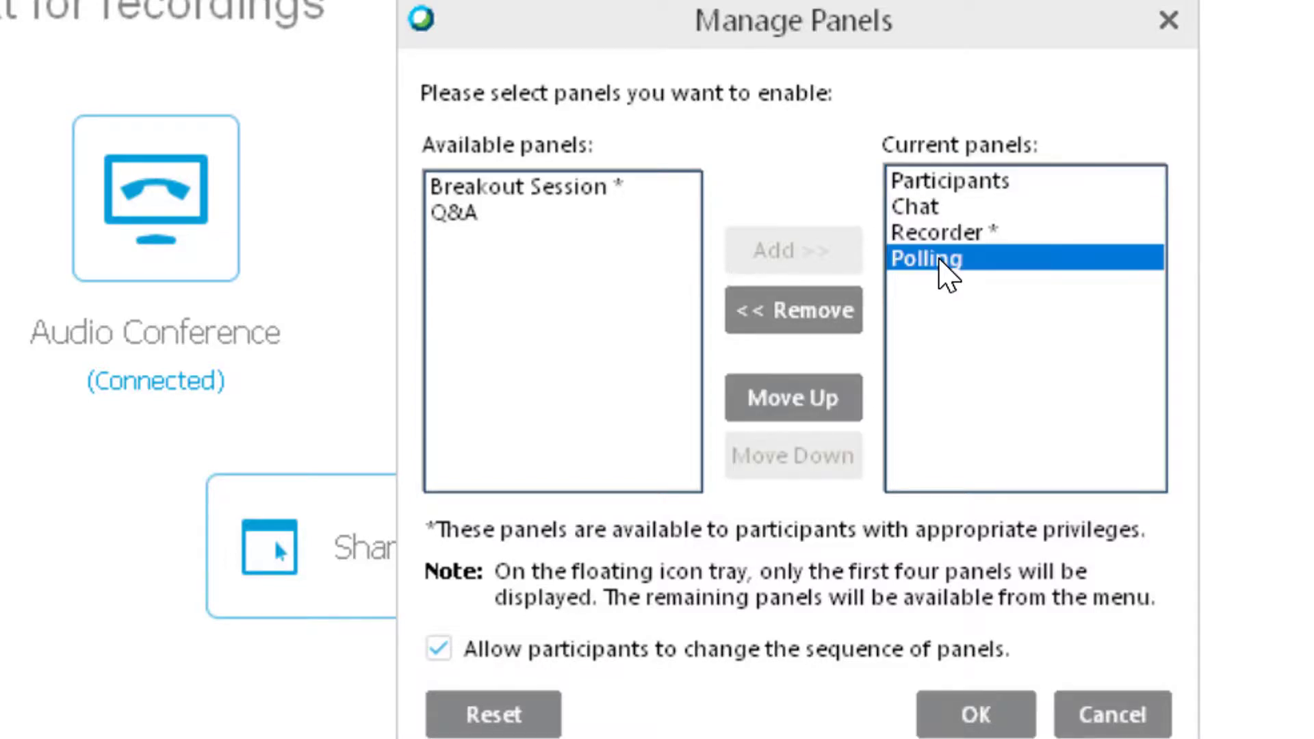
click(801, 314)
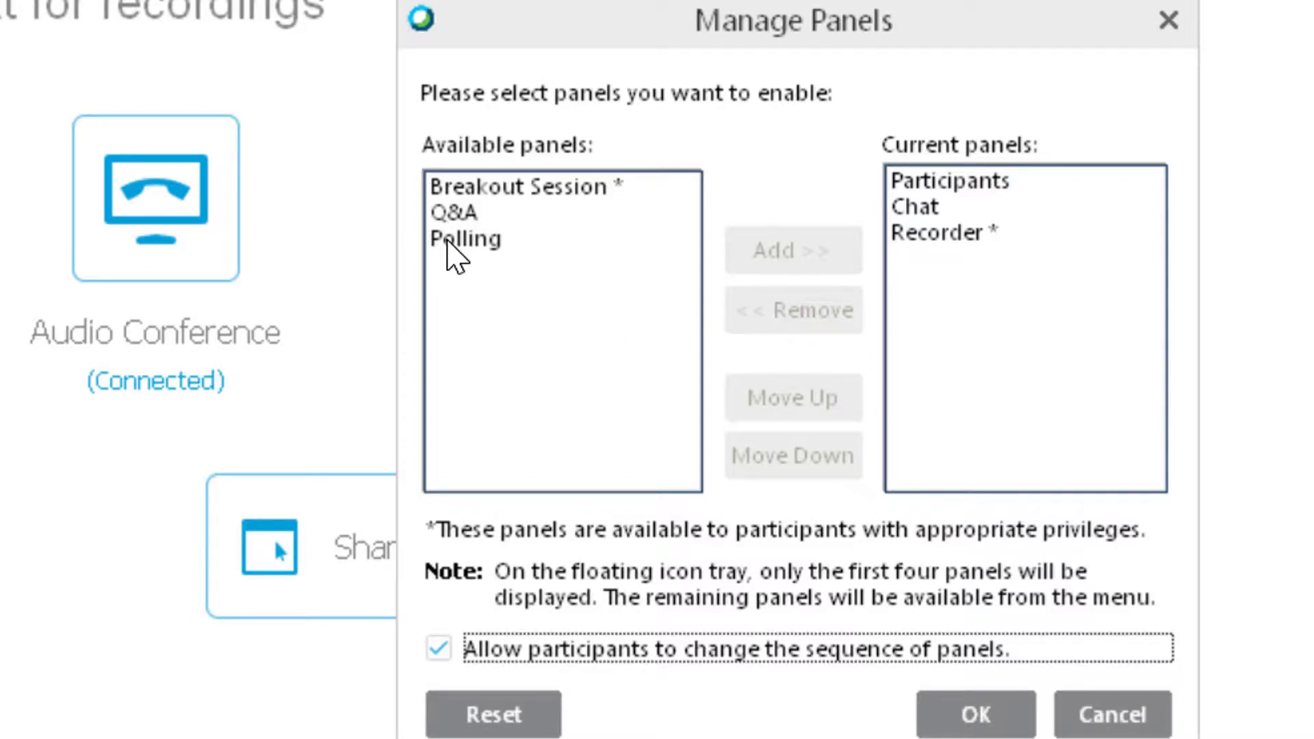
click(449, 247)
click(781, 254)
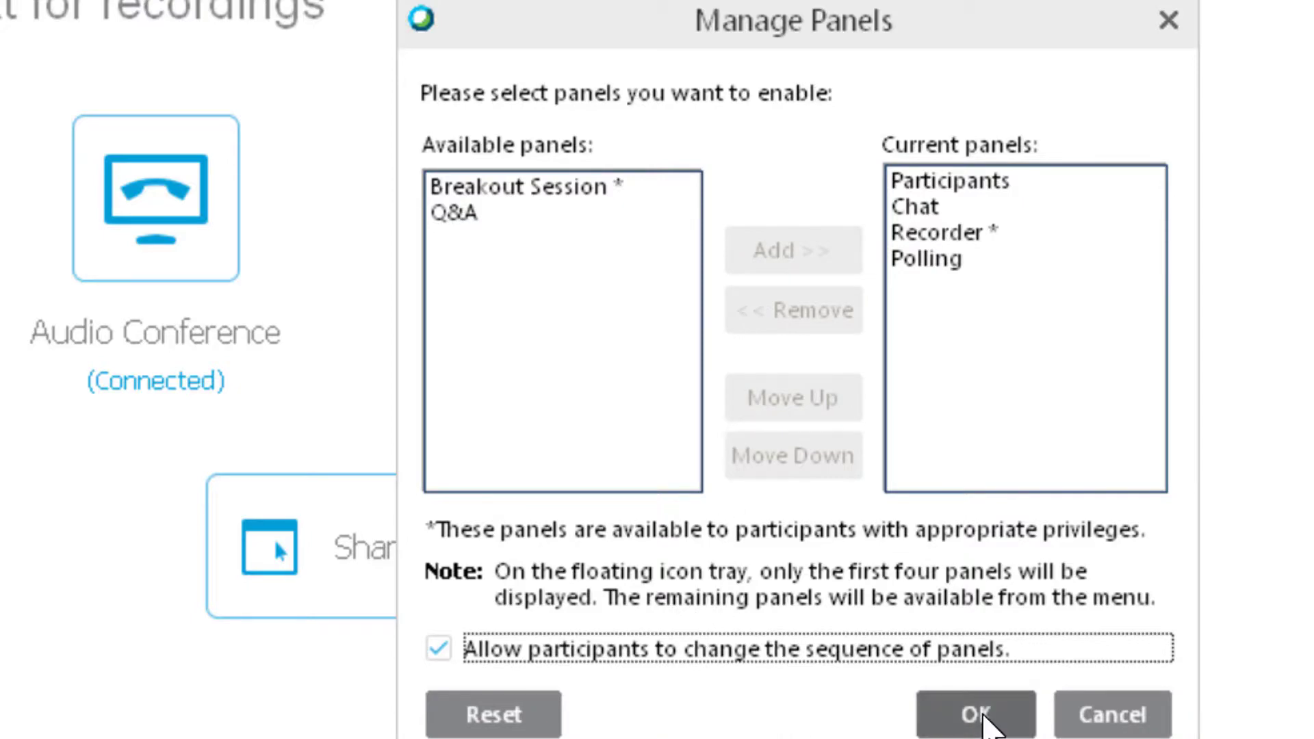
click(986, 721)
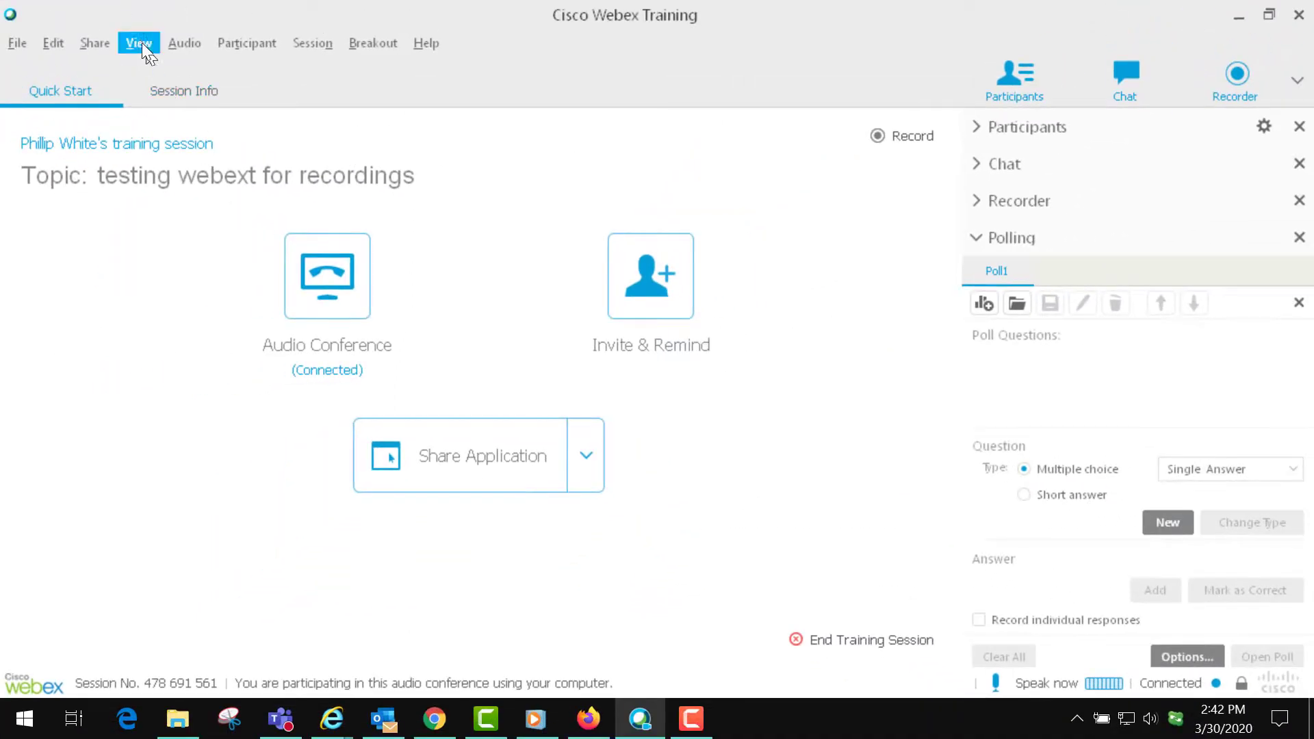
- Restore the default panel layout via View > Panels > Restore Layout
click(142, 46)
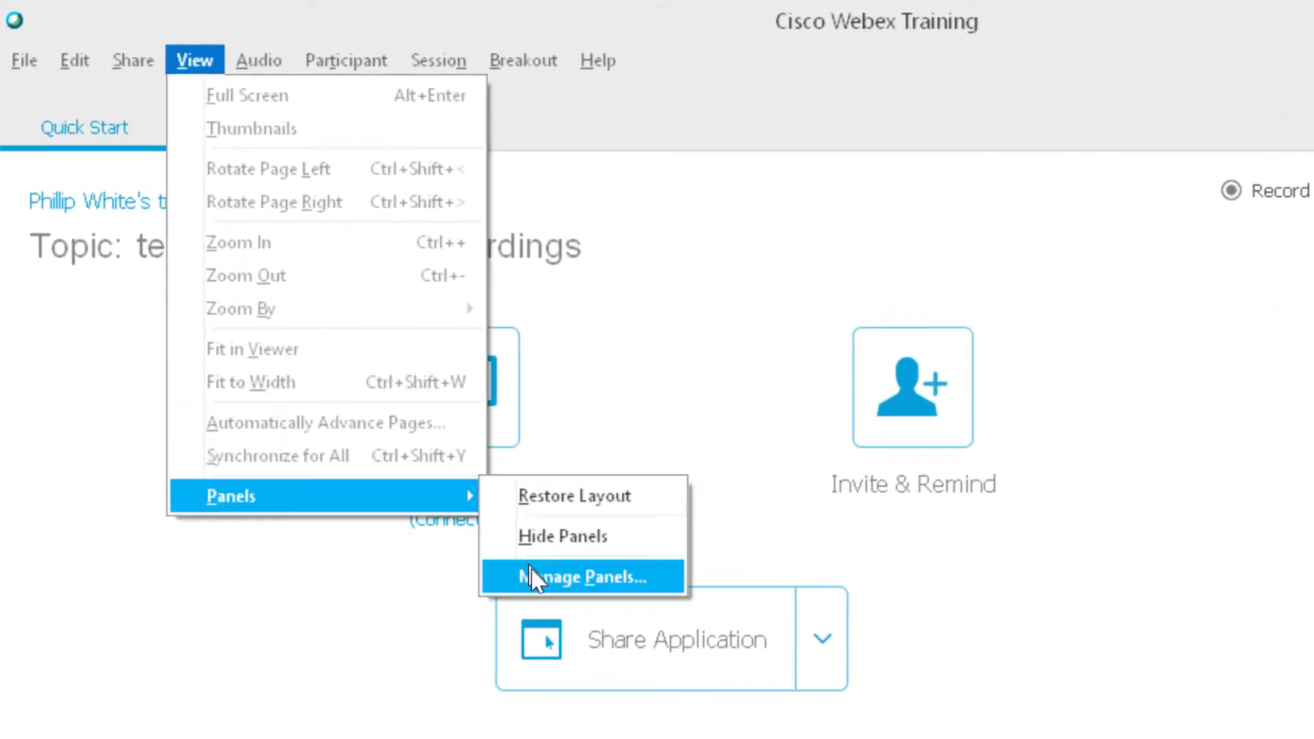
click(570, 503)
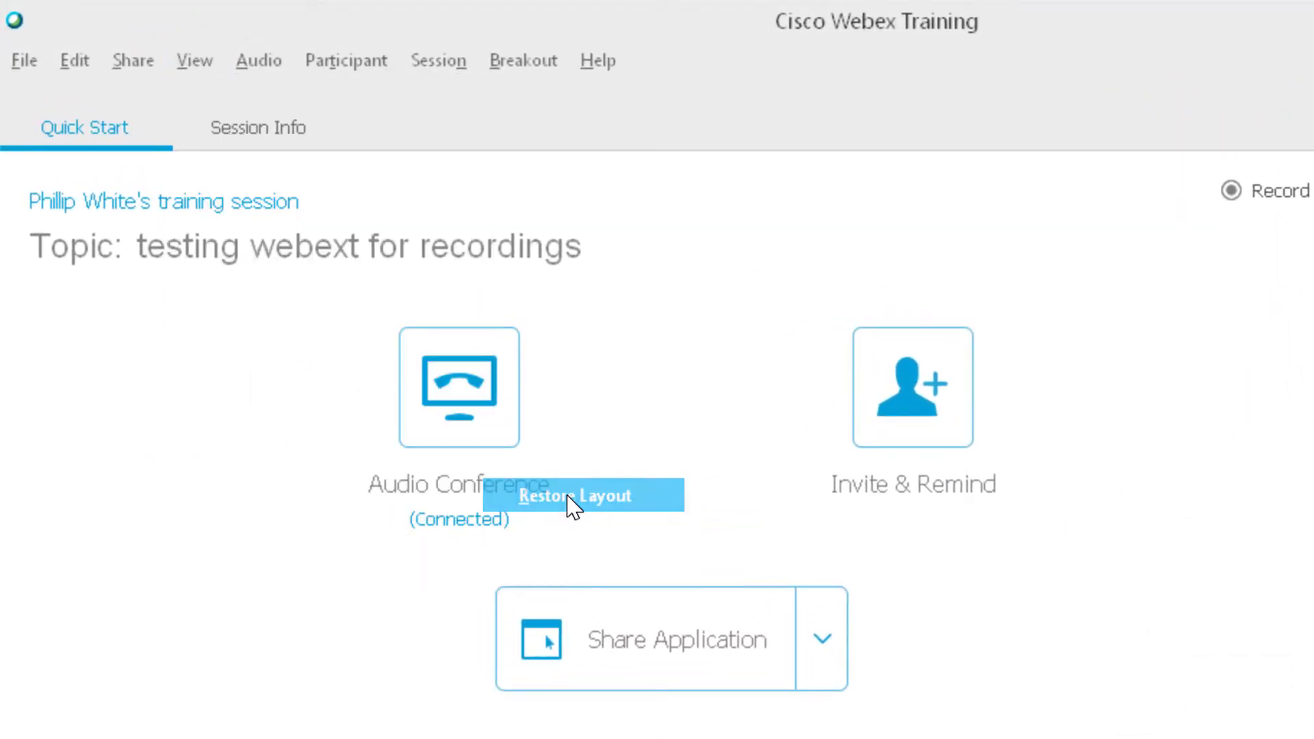